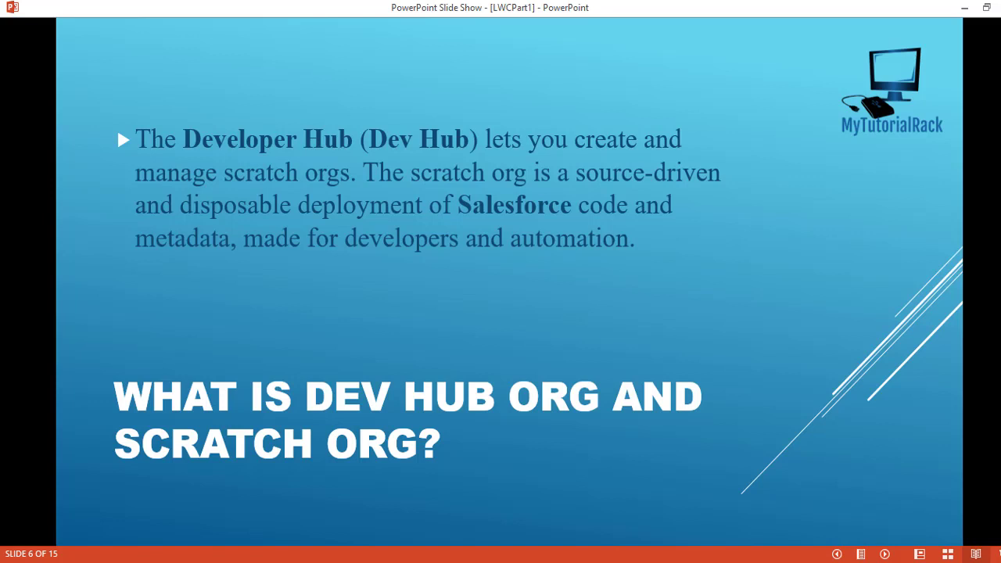
Step: Advance to slide 7, the scratch org versus sandbox comparison
key("Right")
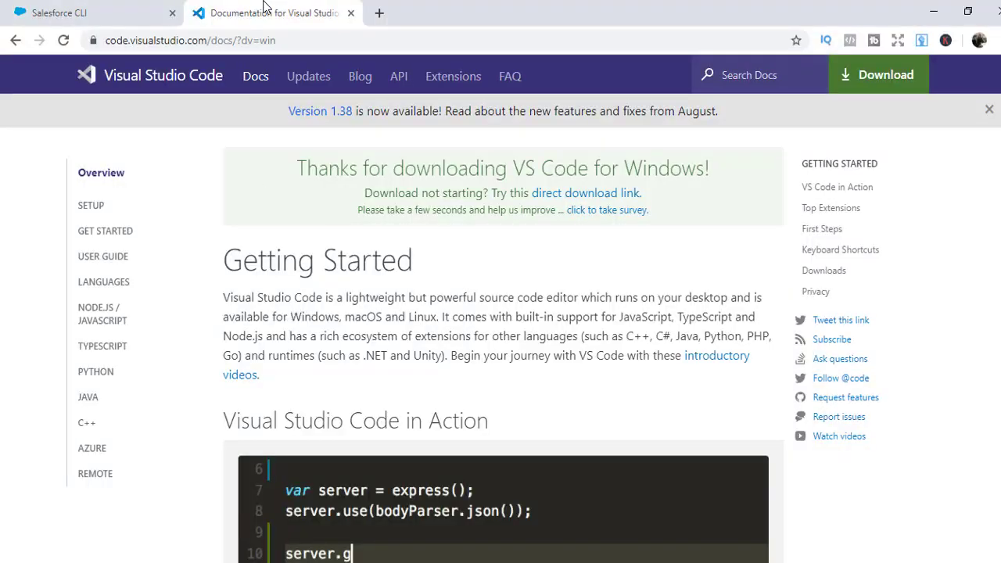
Step: Go to developer.salesforce.com in a new tab and open the Developer Edition signup form
left_click(381, 14)
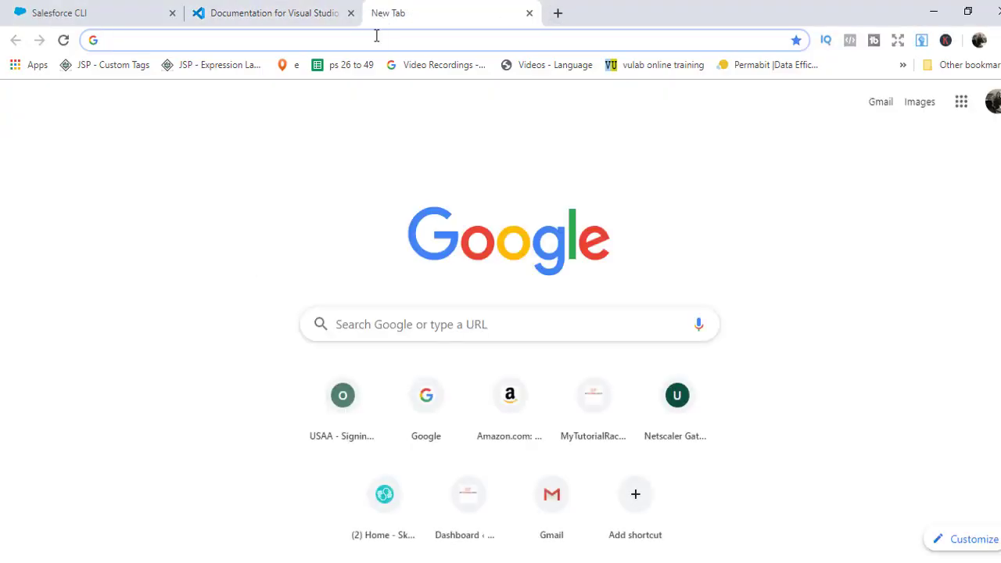
type("developer.salesforce.com")
key("Return")
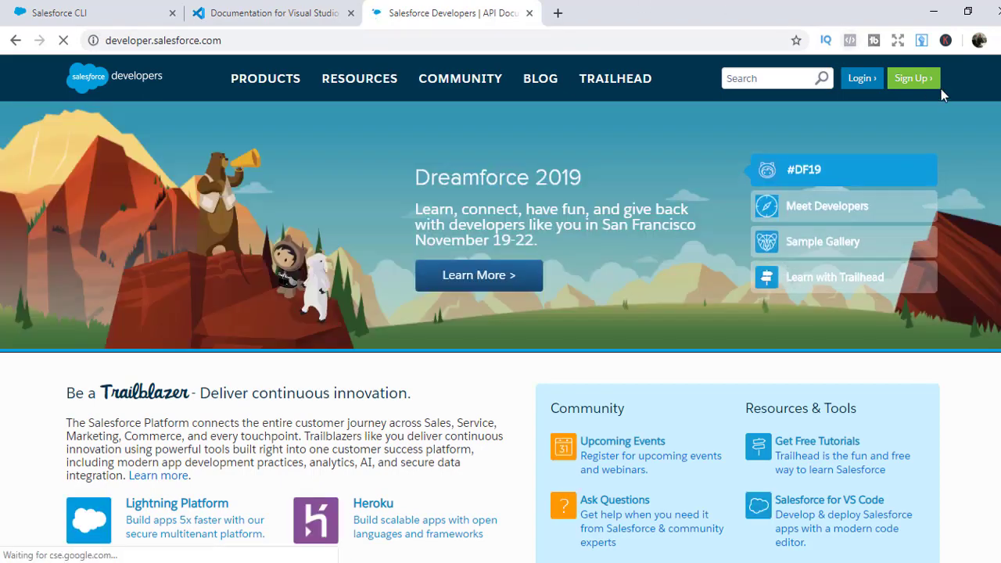
left_click(913, 79)
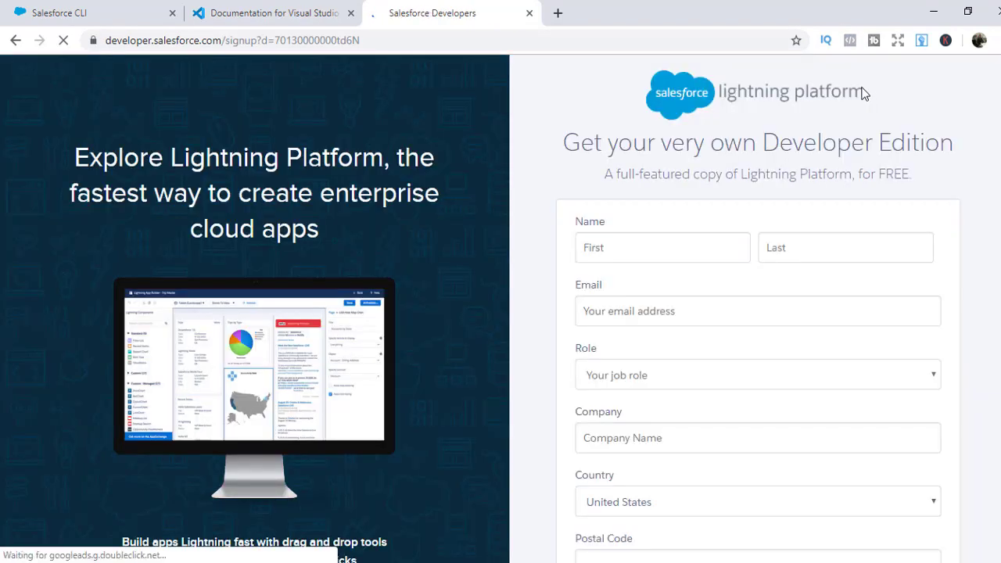
Step: Enter the user's first name, last name and email address in the signup form
left_click(642, 246)
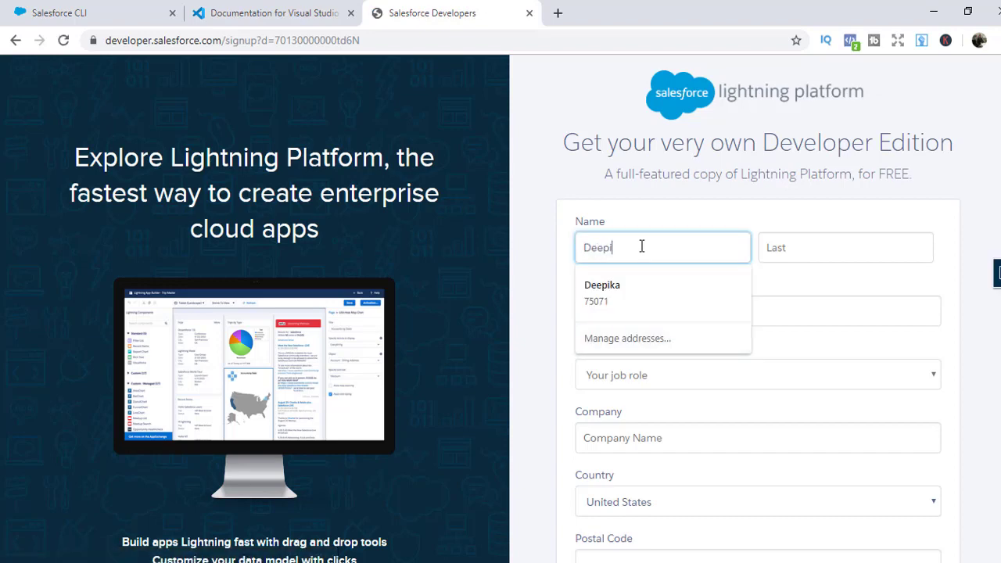
key("Tab")
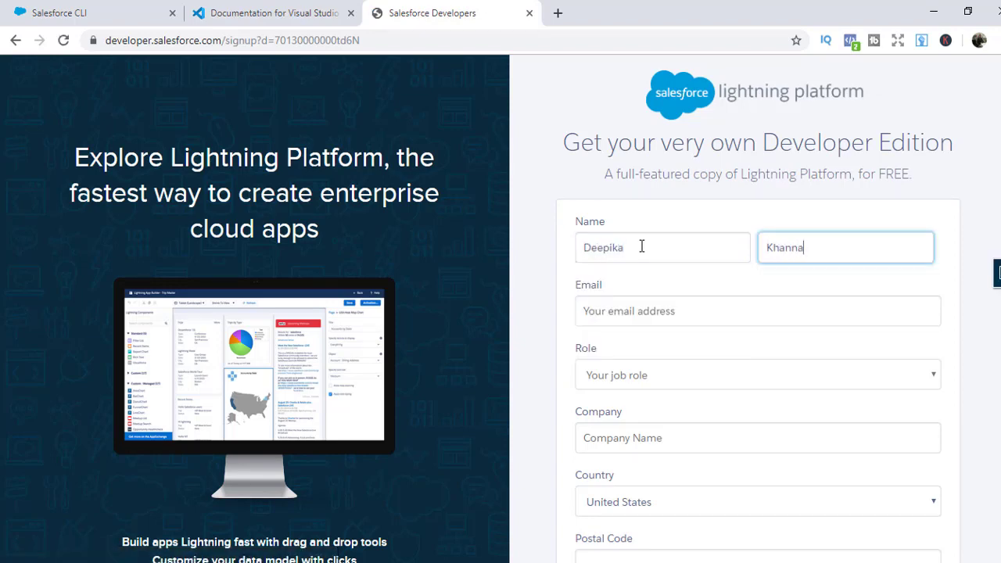
key("Tab")
type("info@")
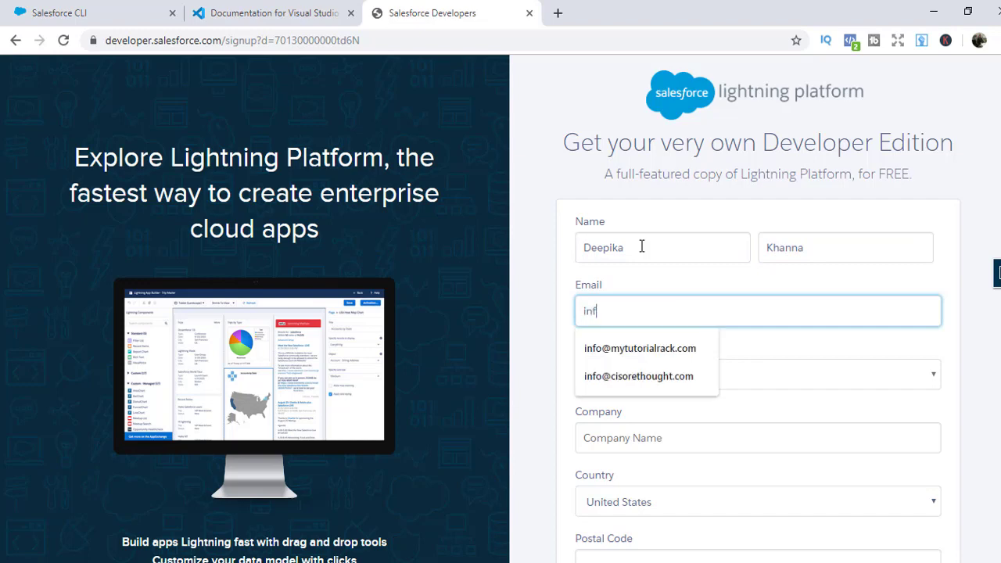
left_click(662, 348)
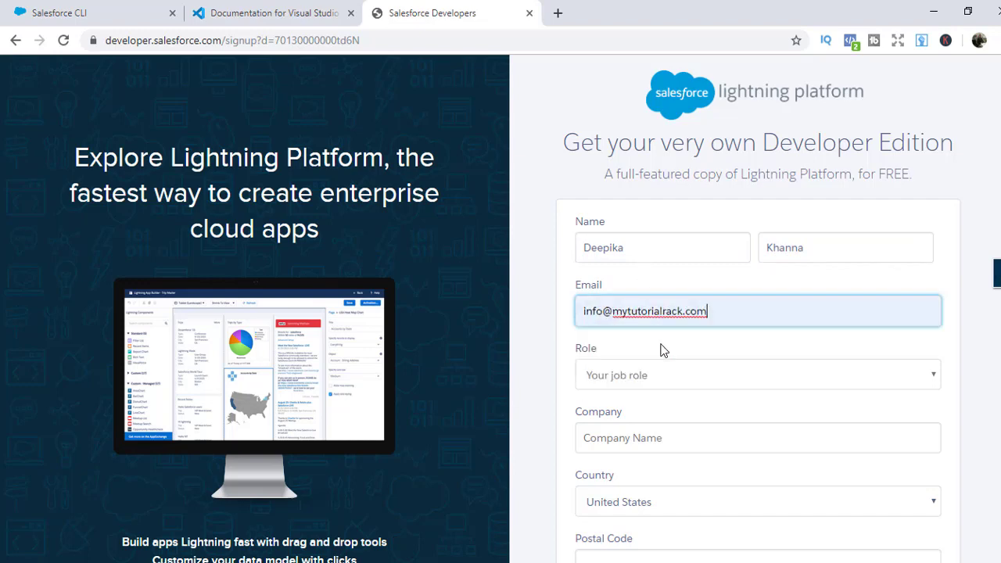
Step: Set the role to Developer and the company to Mytutorialrack
left_click(654, 375)
key("Down")
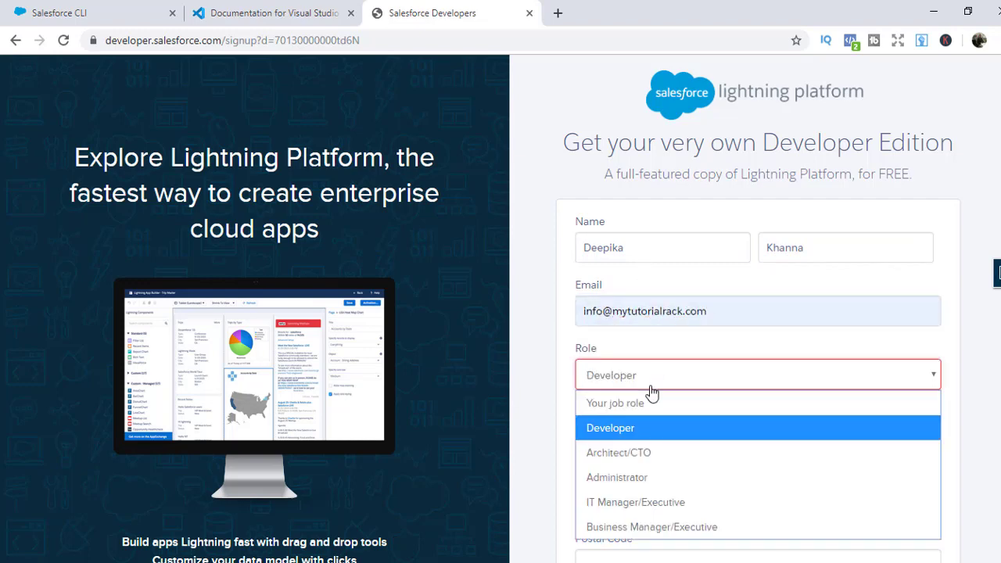
left_click(630, 432)
left_click(622, 439)
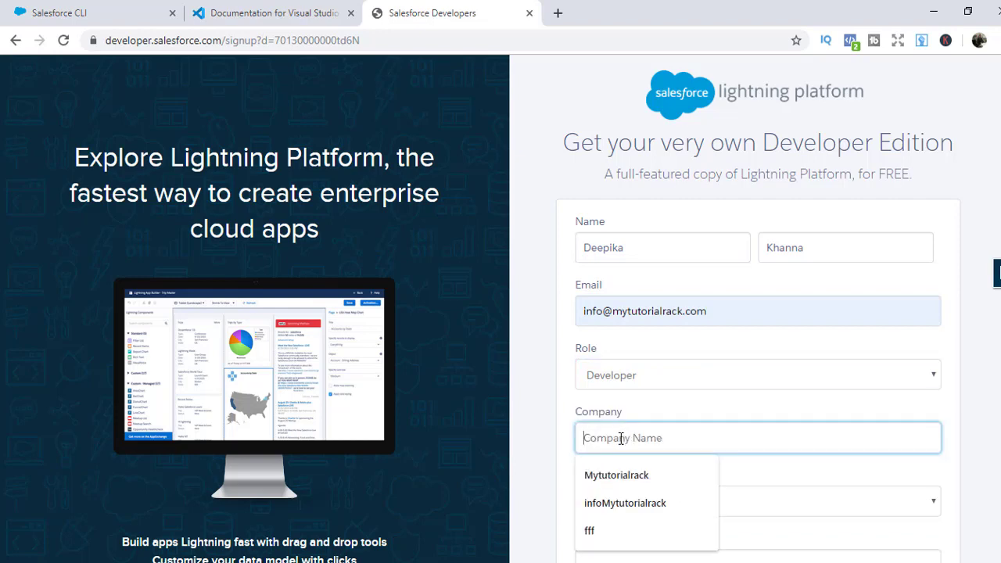
left_click(623, 477)
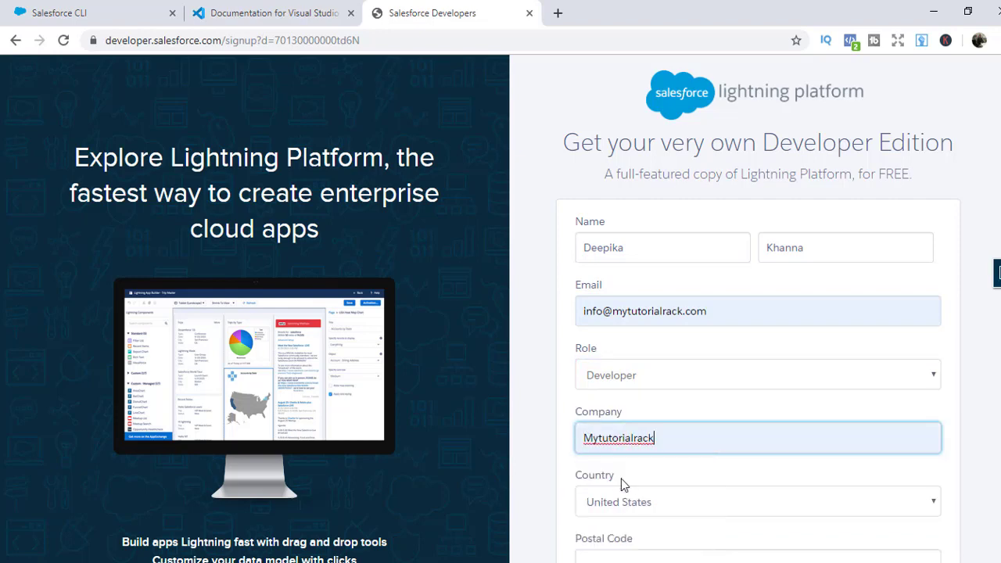
scroll(883, 446, "down", 2)
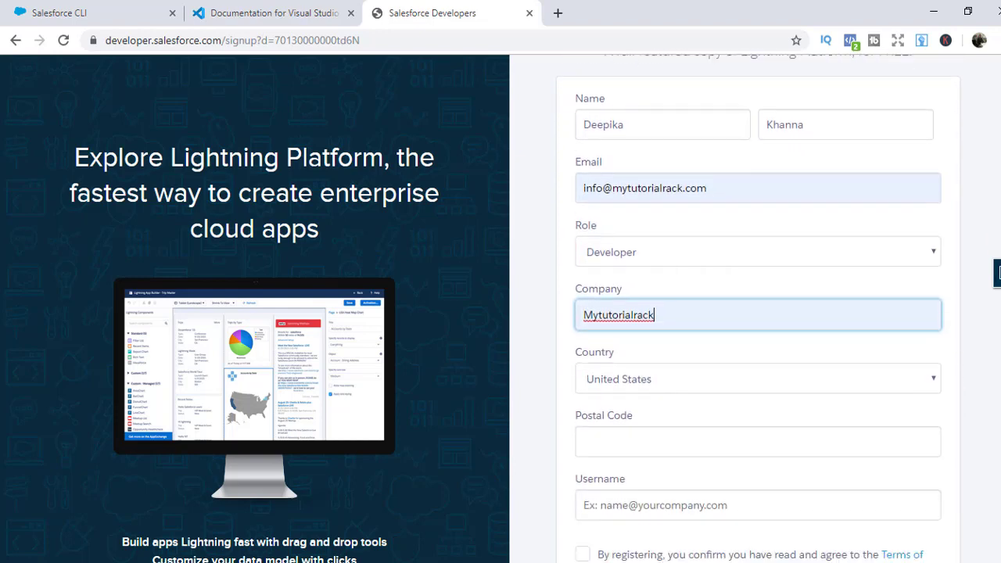
Step: Fill in the postal code and a mytutorialrack.com username, accept the terms, and submit
left_click(861, 404)
type("7")
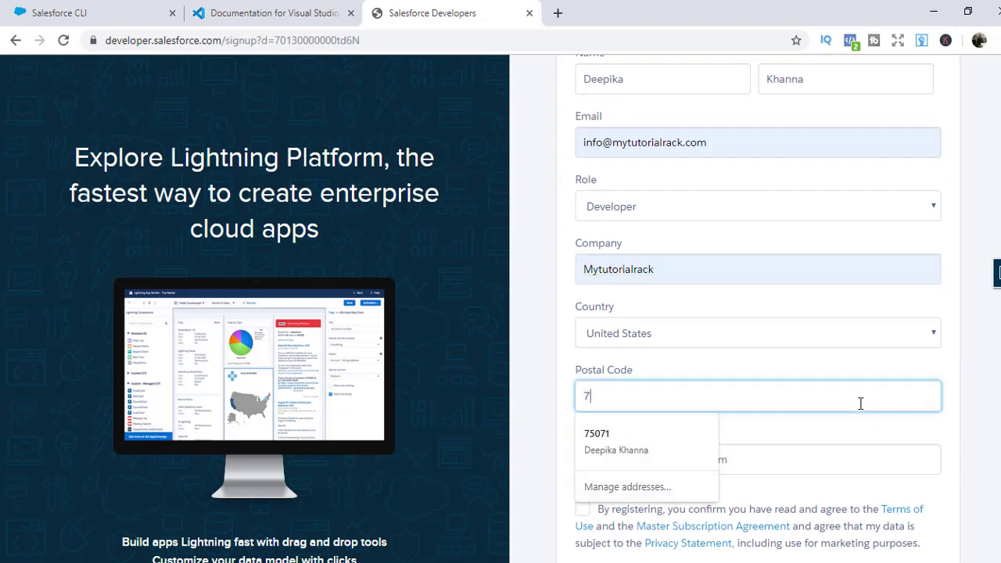
type("5071")
left_click(852, 454)
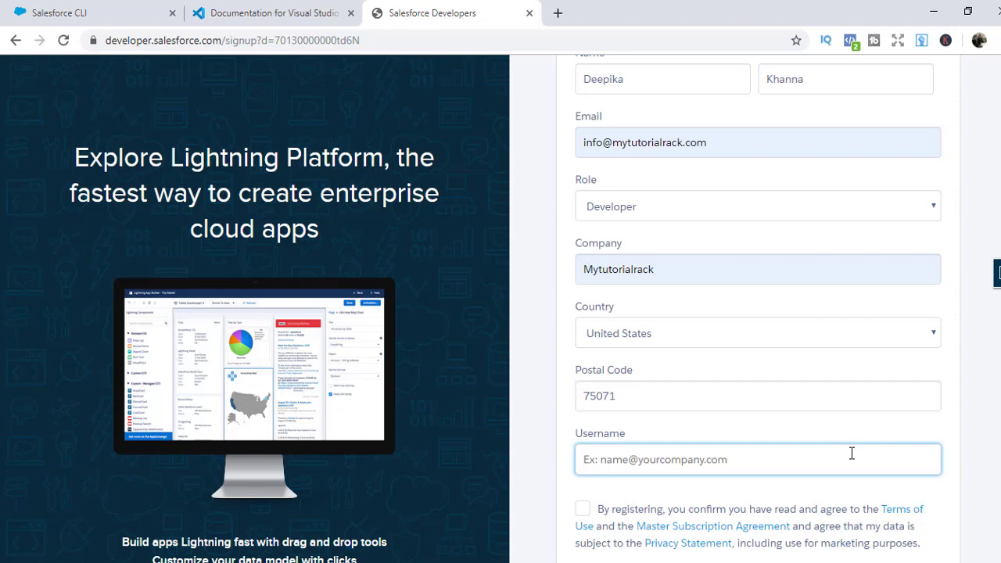
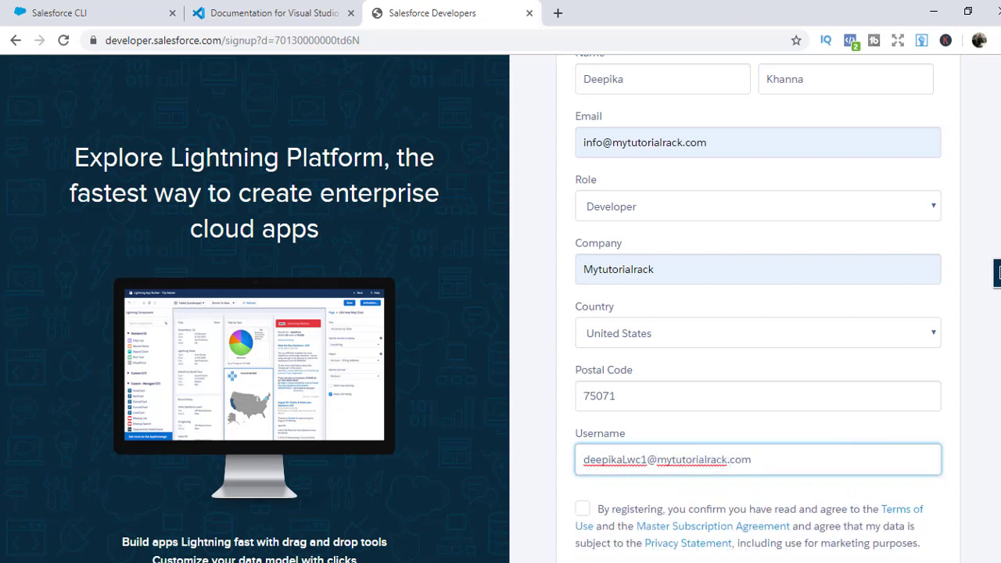
scroll(740, 462, "down", 1)
left_click(584, 461)
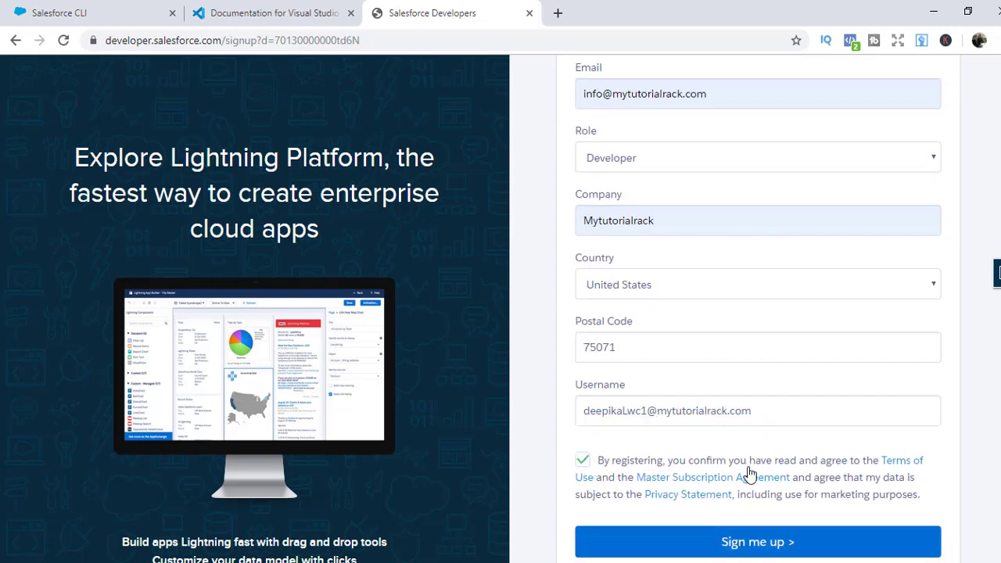
left_click(774, 543)
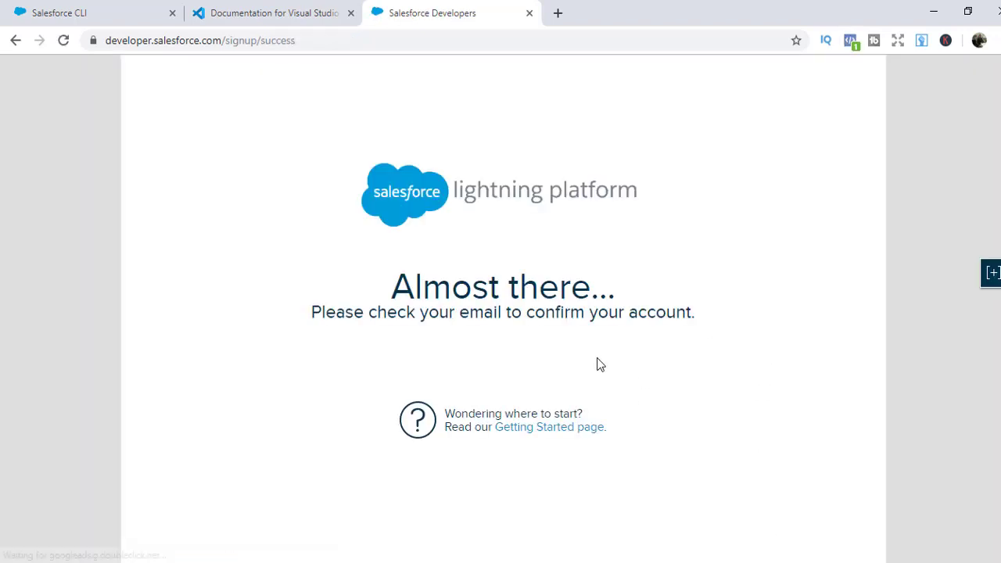
Step: Search for Microsoft Office 365 in a new browser tab to reach Outlook mail
left_click(558, 12)
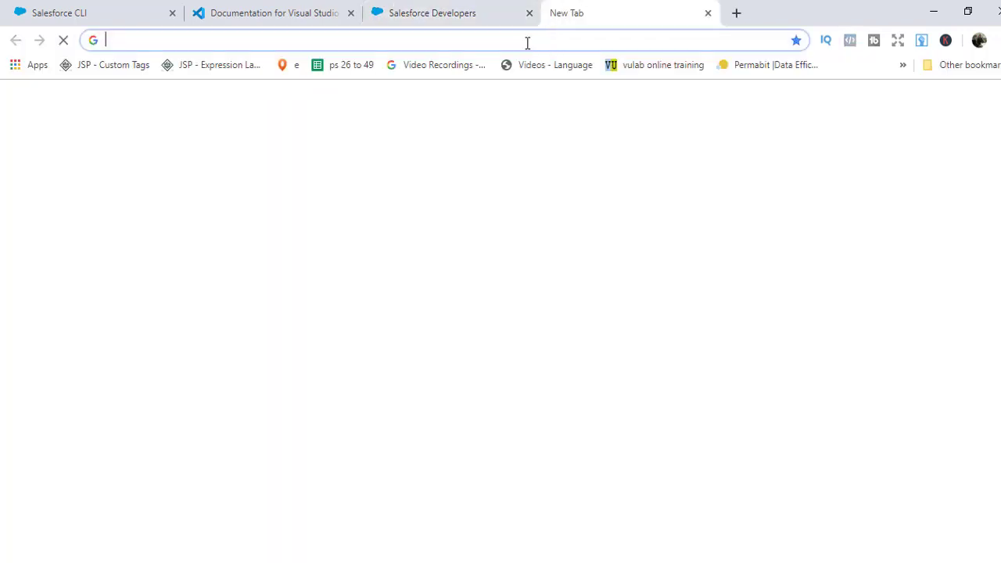
type("mi")
key("Return")
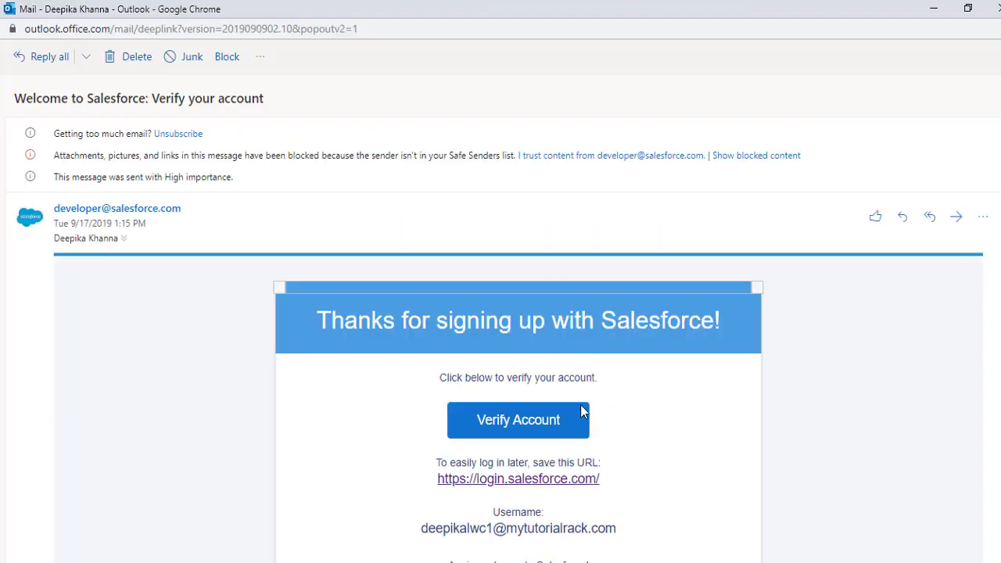
Step: Verify the account, enter and confirm a new password, and give a security answer
left_click(538, 423)
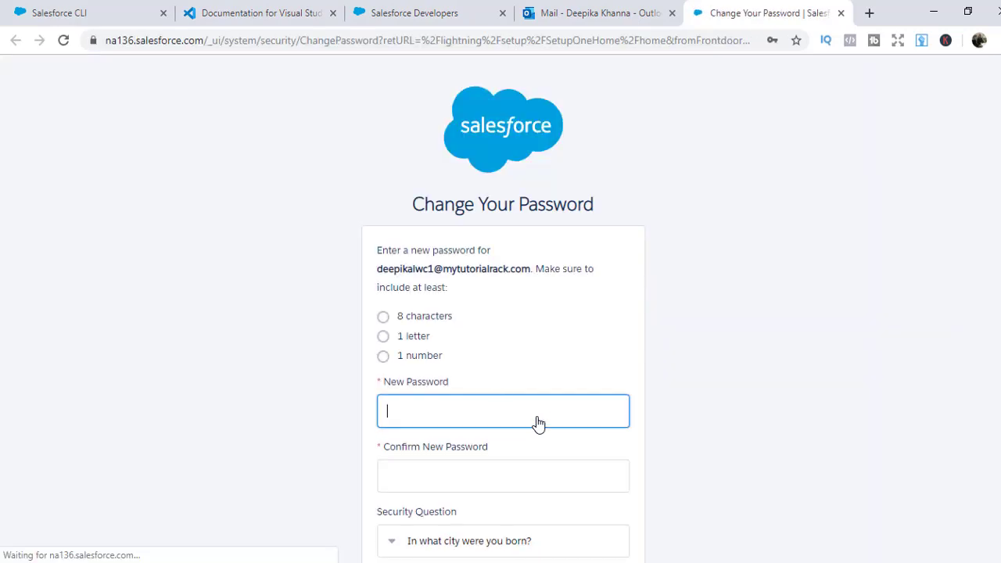
left_click(486, 415)
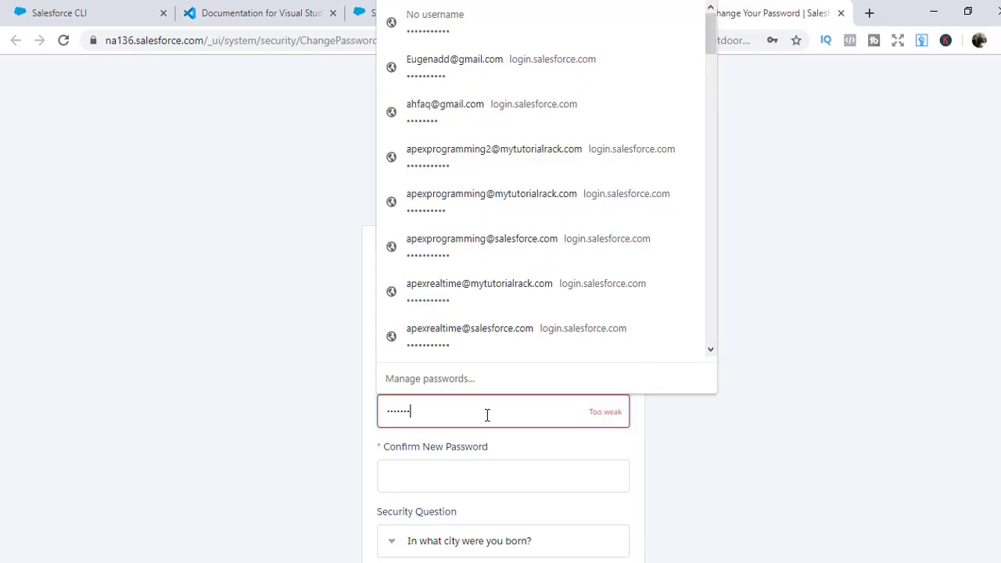
key("Tab")
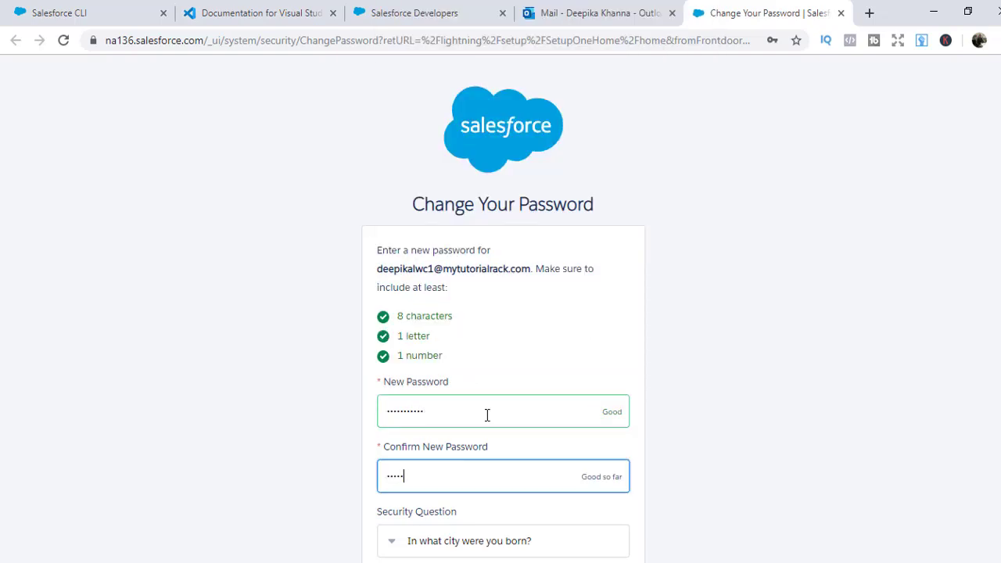
key("Tab")
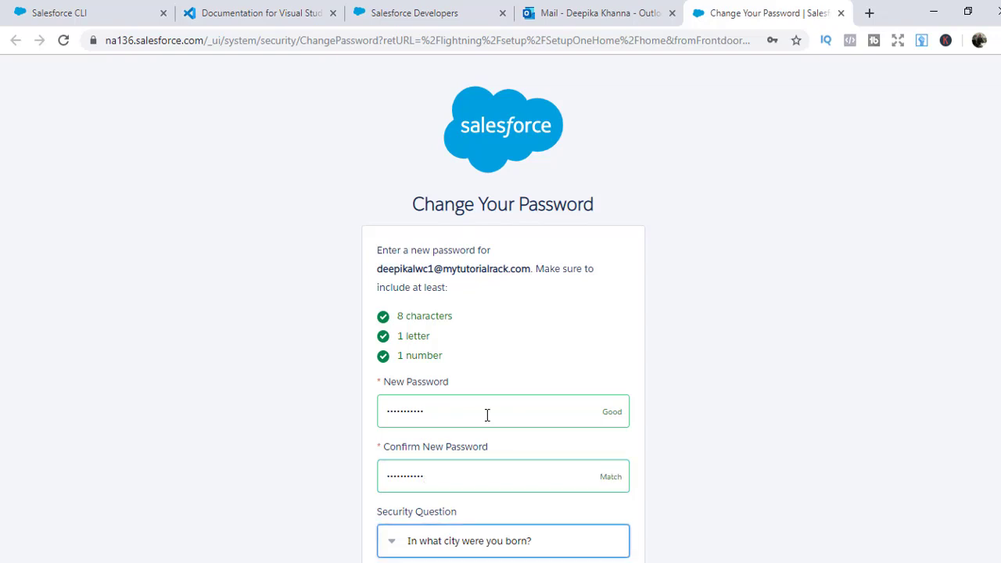
key("Tab")
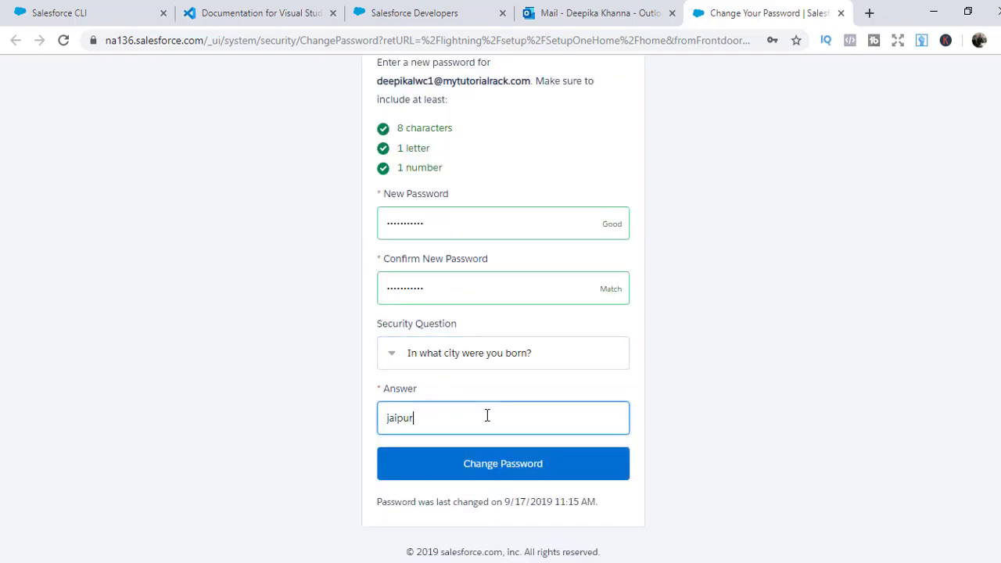
left_click(492, 466)
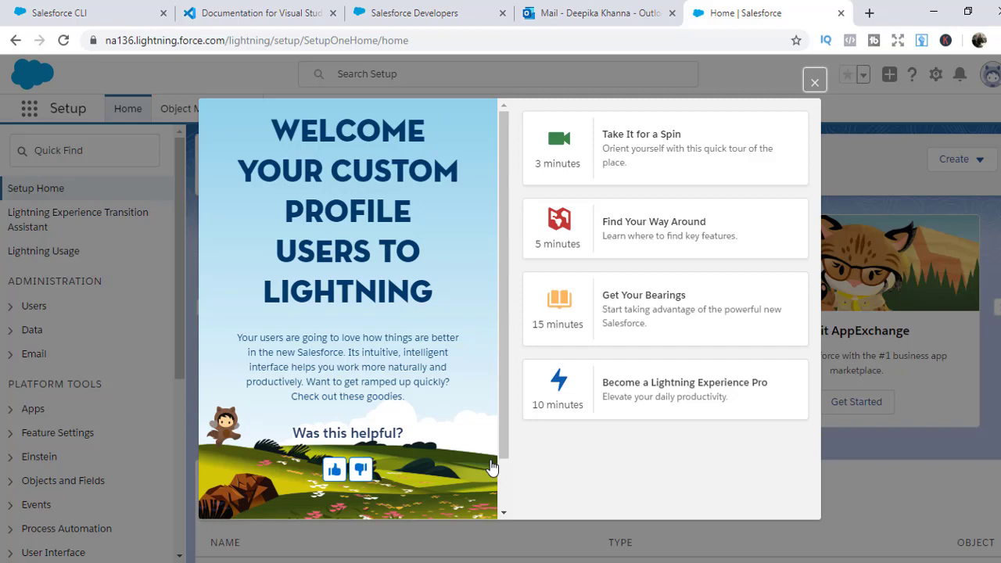
Step: Close the welcome tour and open My Domain by searching 'my doma' in Quick Find
left_click(815, 81)
left_click(77, 156)
type("my")
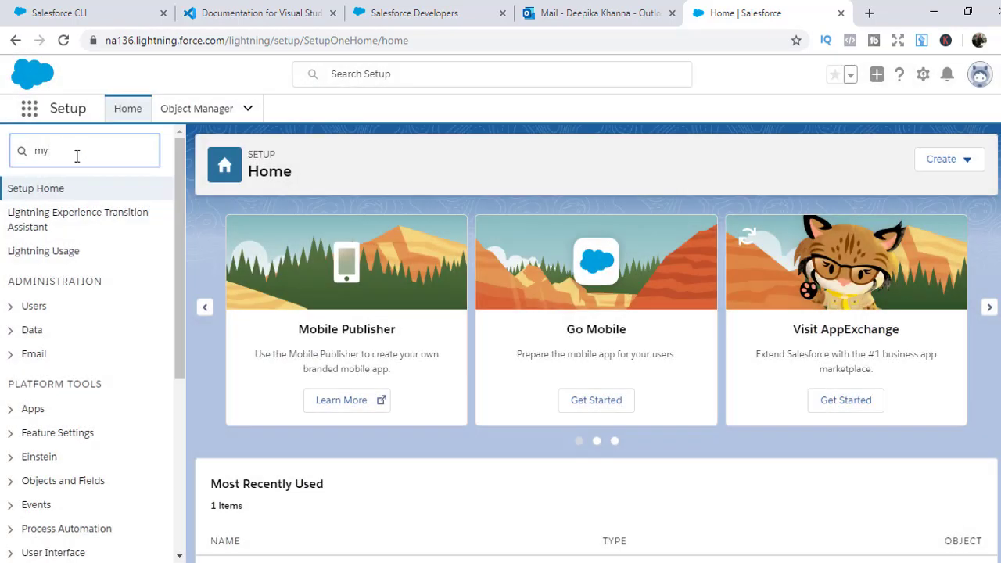
type("Do")
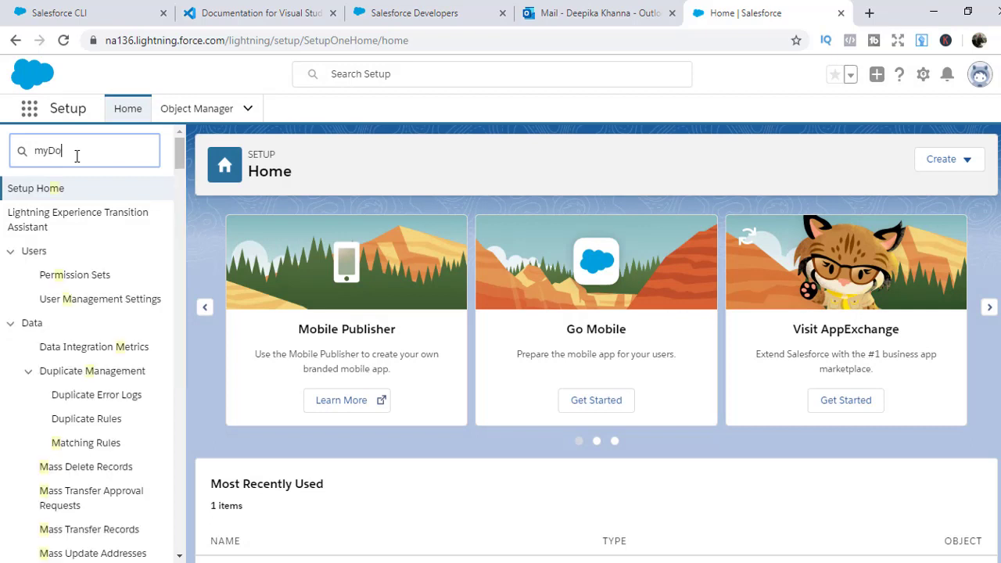
key("BackSpace")
key("BackSpace")
type("doma")
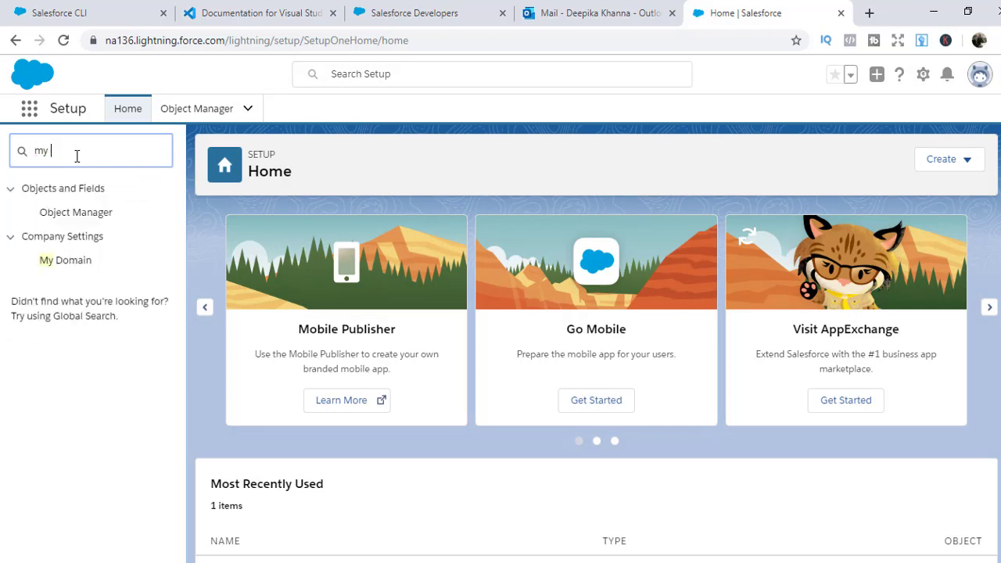
left_click(75, 222)
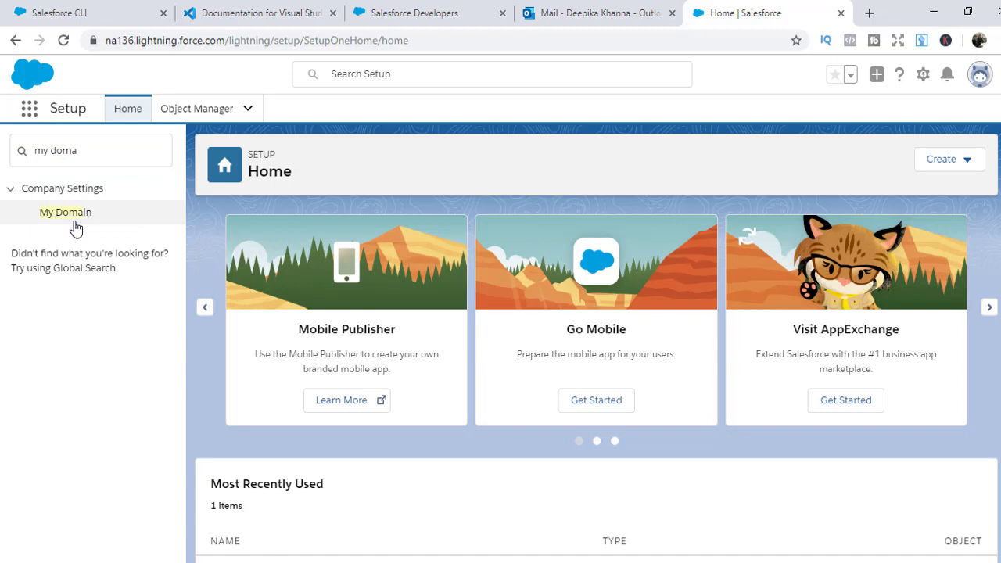
left_click(74, 223)
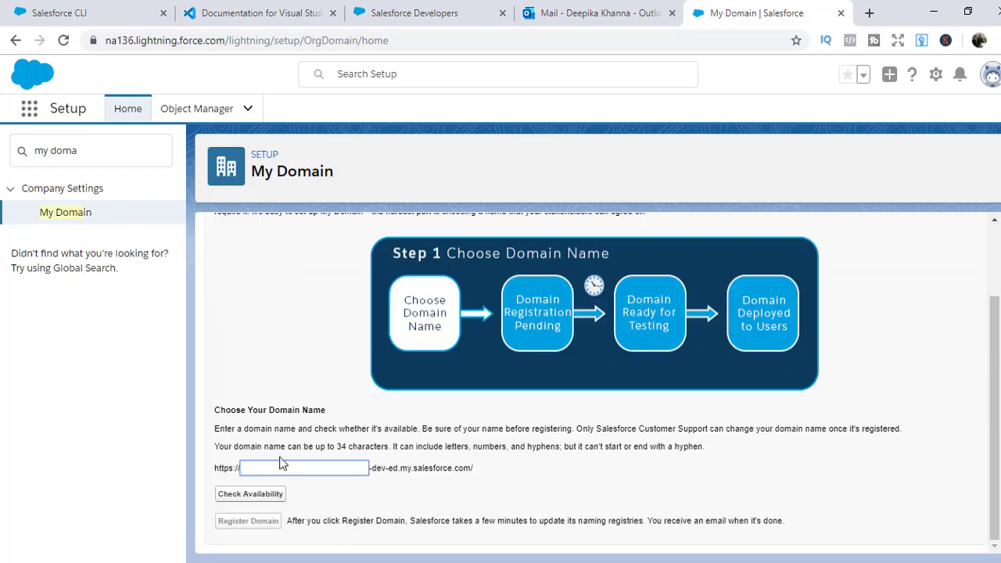
Step: Enter the domain name mytutorialrackLWc1, confirm it is available, and register it
left_click(278, 467)
type("mytutorialrackLWc1")
left_click(269, 496)
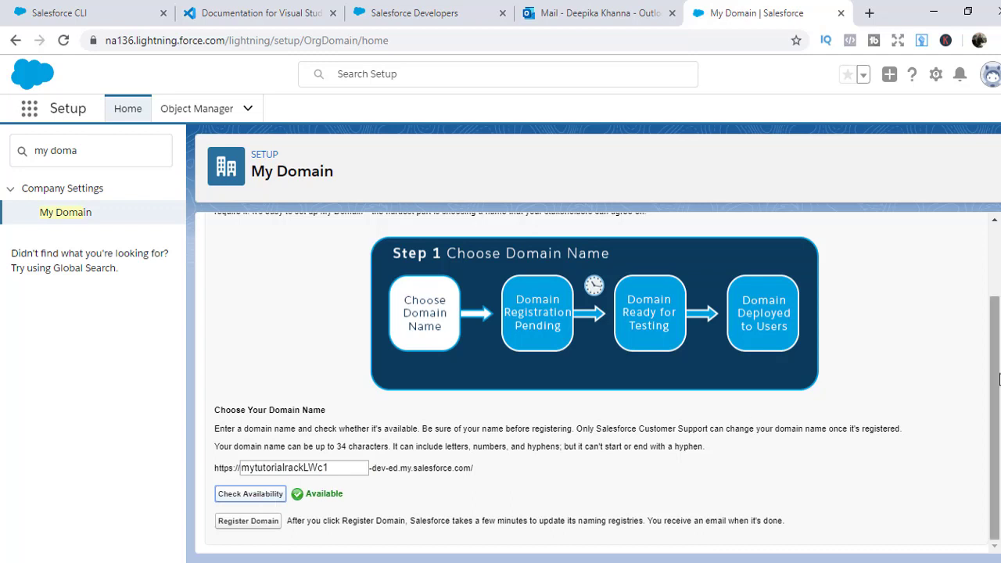
left_click(231, 522)
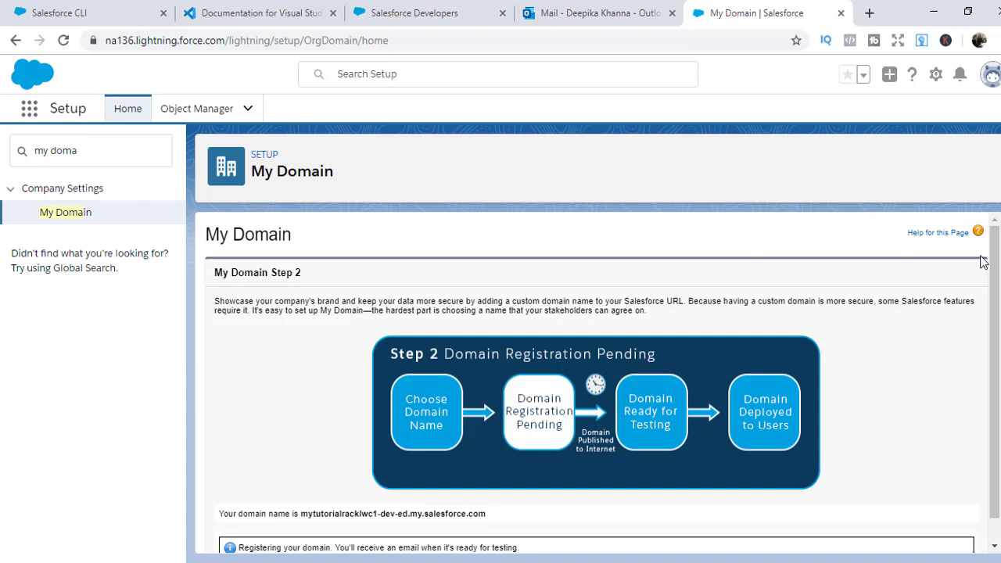
left_click_drag(995, 262, 996, 284)
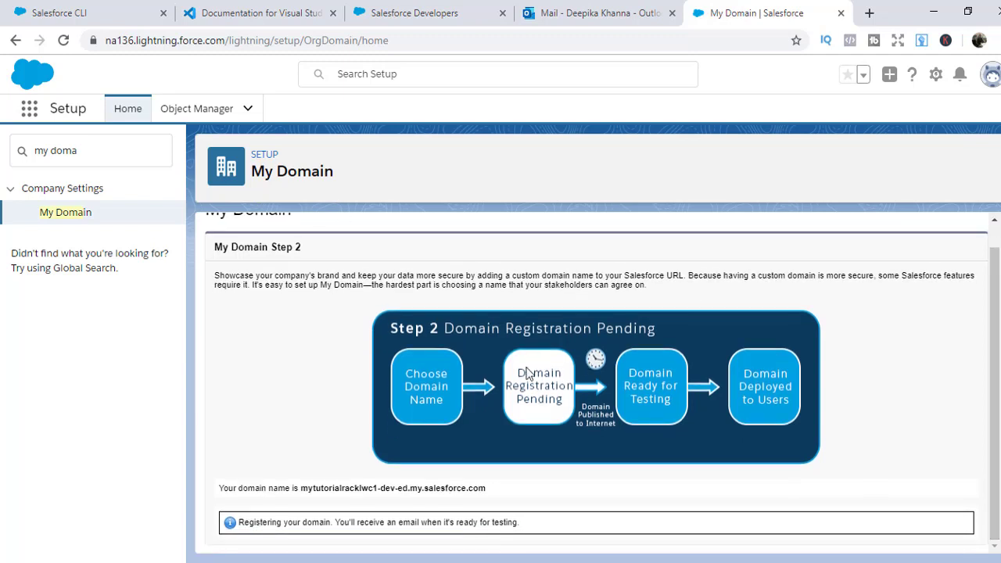
Step: Find Dev Hub through Quick Find 'De' and switch Enable Dev Hub to Enabled
left_click(96, 152)
key("BackSpace")
key("BackSpace")
key("BackSpace")
key("BackSpace")
key("BackSpace")
key("BackSpace")
key("BackSpace")
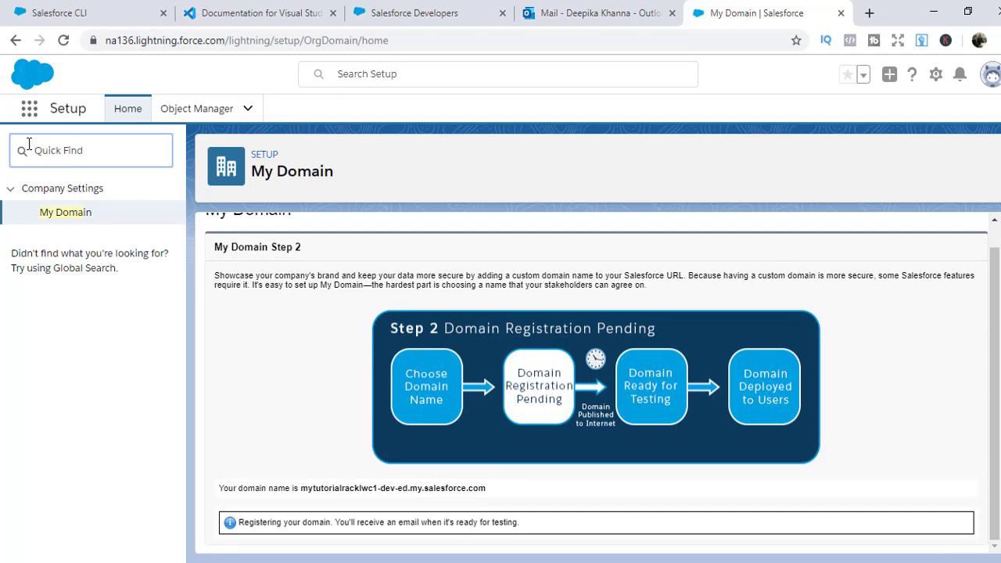
type("Dev")
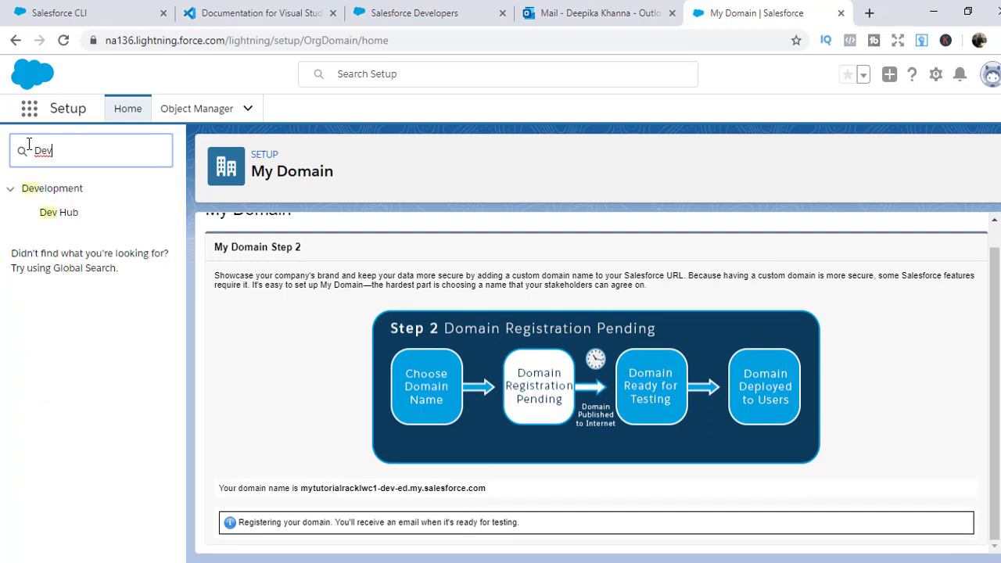
left_click(56, 220)
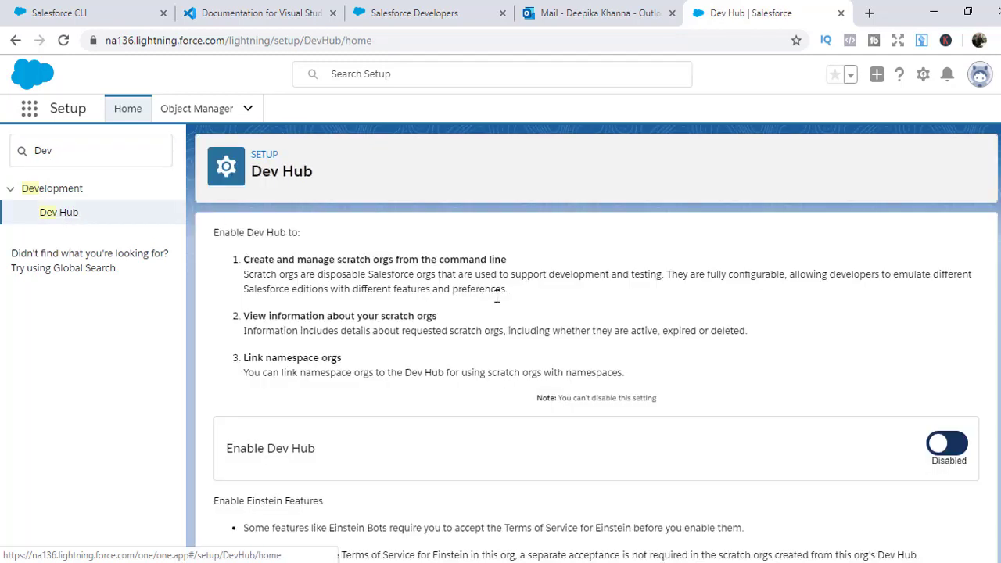
left_click(948, 453)
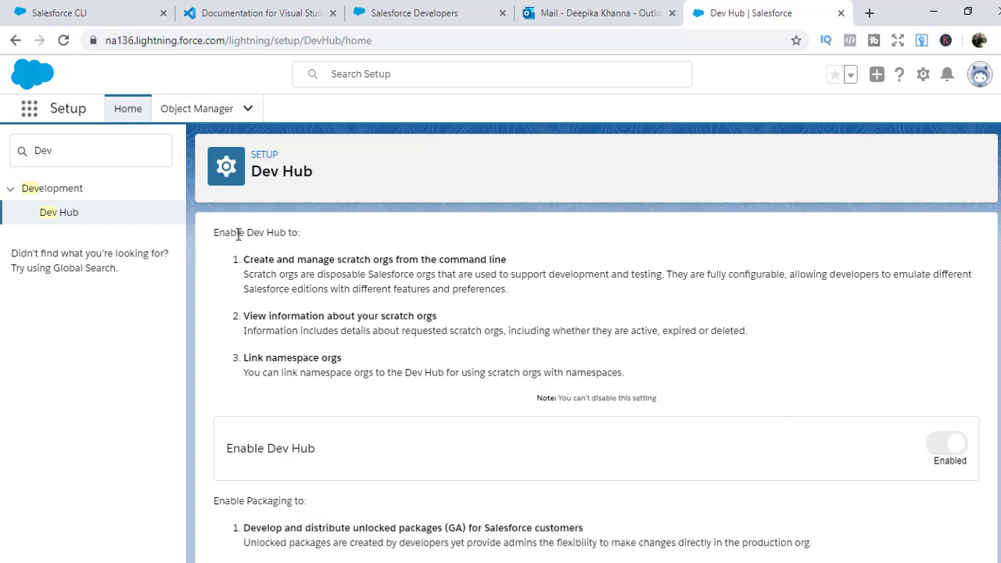
left_click_drag(213, 233, 309, 245)
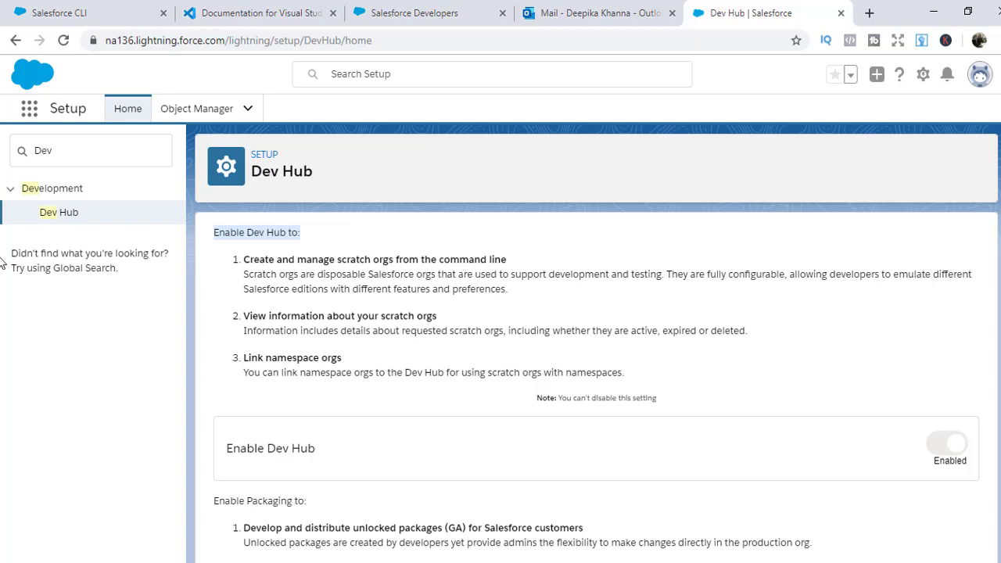
Step: Reload My Domain, log in through mytutorialracklwc1-dev-ed.my.salesforce.com, and skip phone registration
left_click(117, 148)
key("ctrl+a")
type("my")
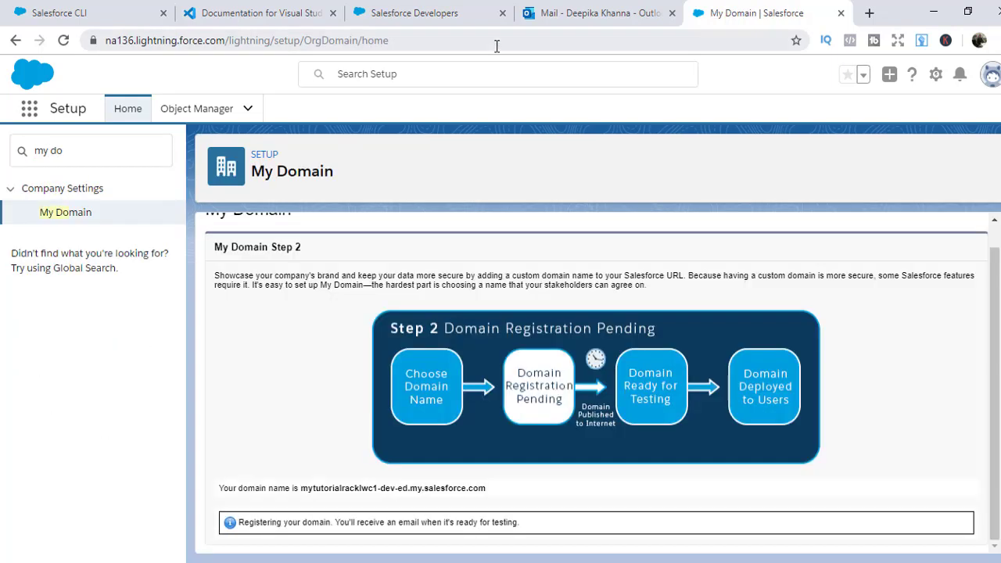
left_click(505, 40)
key("Return")
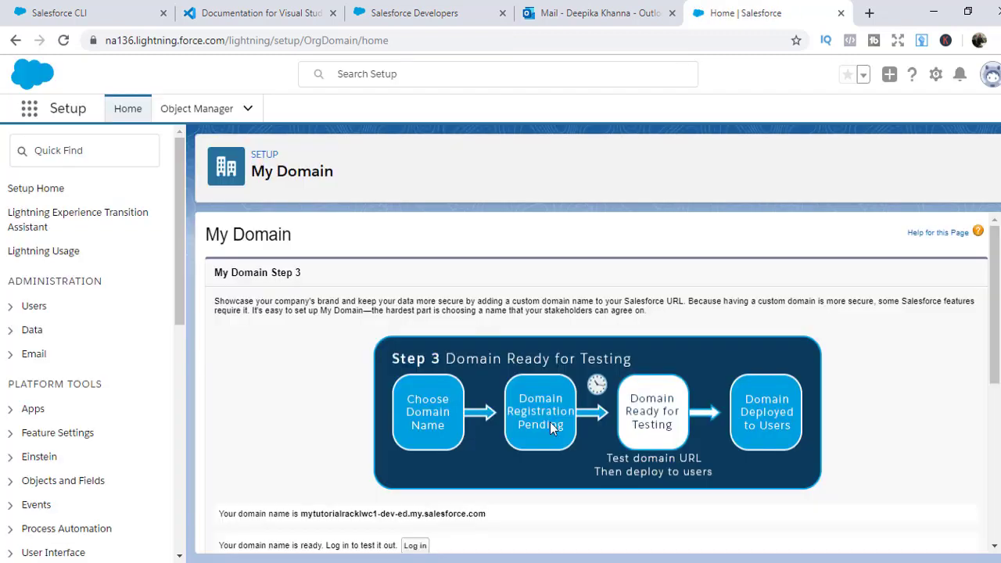
scroll(970, 313, "down", 2)
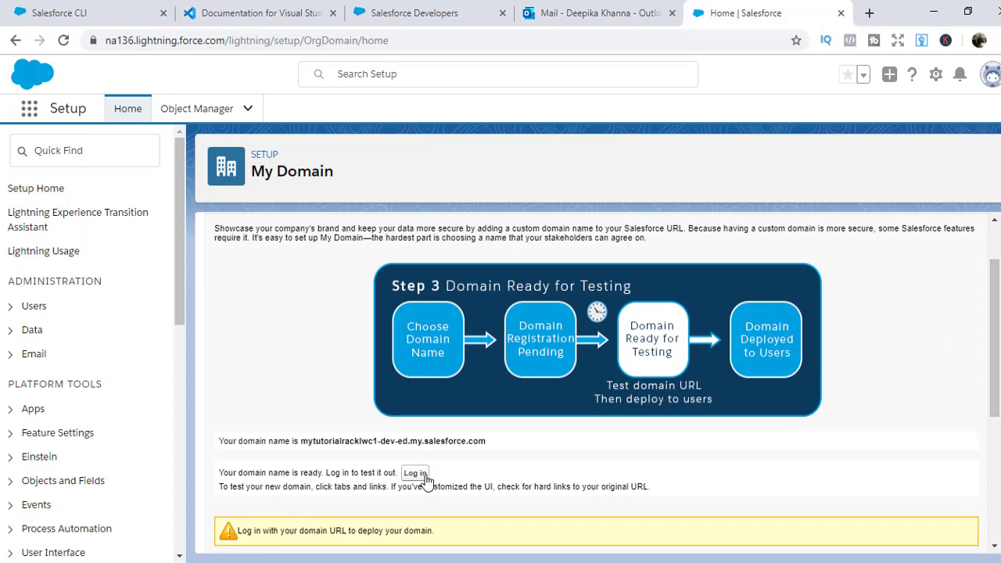
left_click(421, 474)
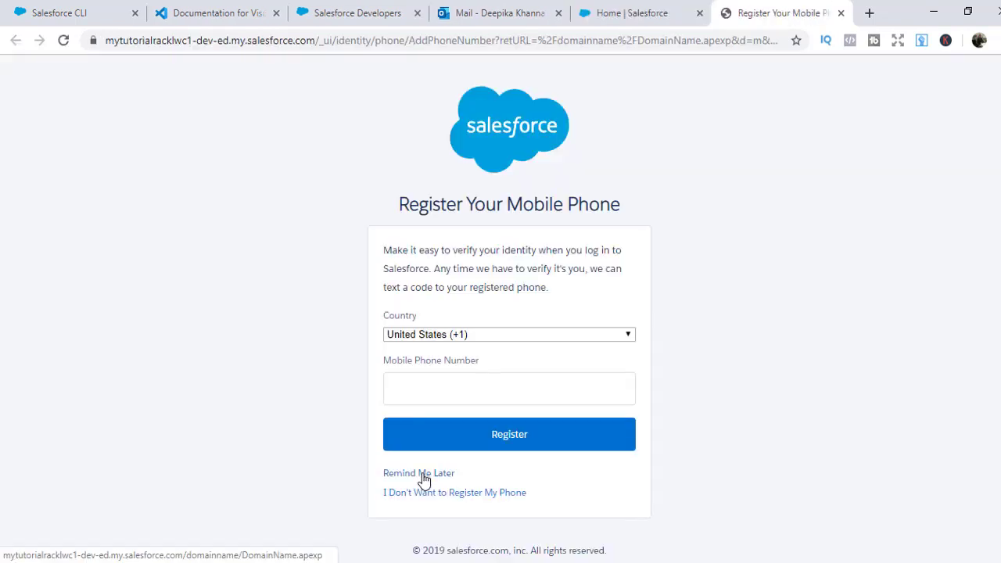
left_click(447, 496)
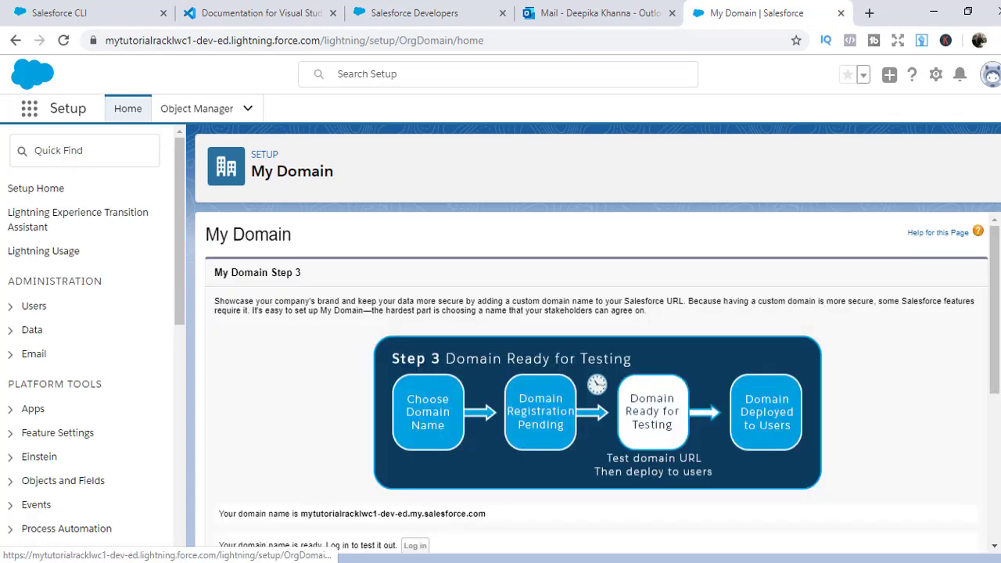
Step: Deploy the mytutorialracklwc1 domain to users and confirm in the dialog
scroll(986, 356, "down", 2)
scroll(985, 356, "down", 1)
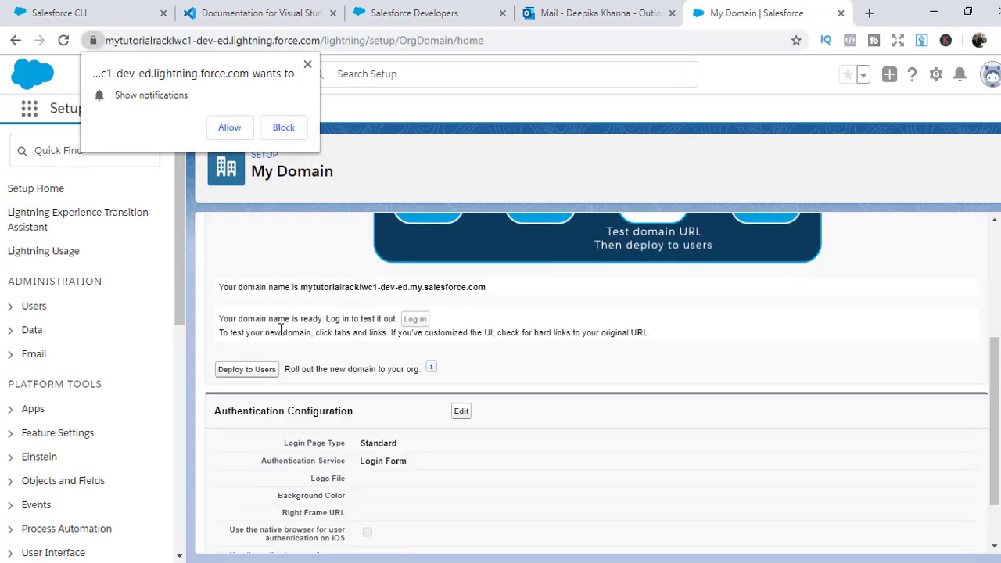
left_click(247, 370)
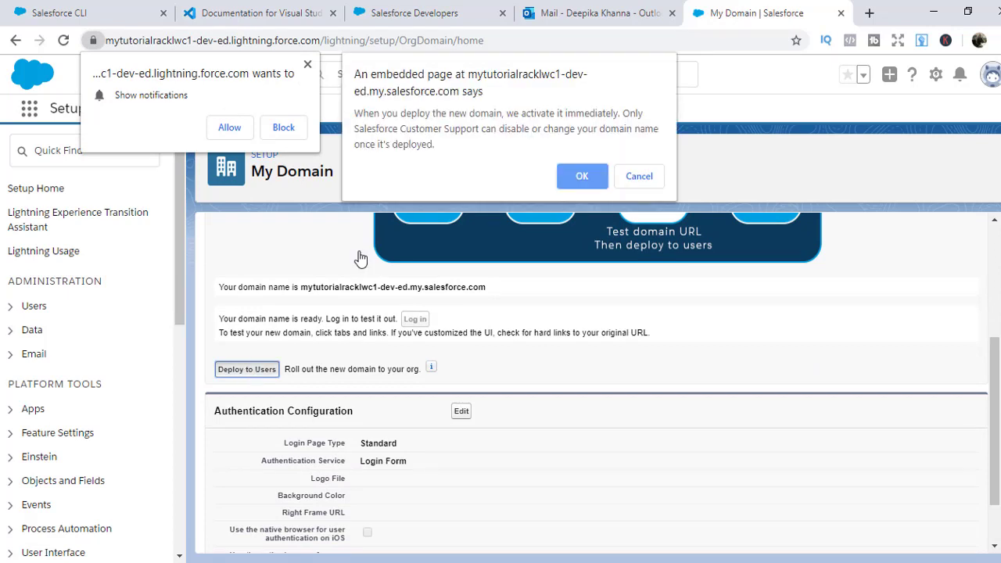
left_click(583, 177)
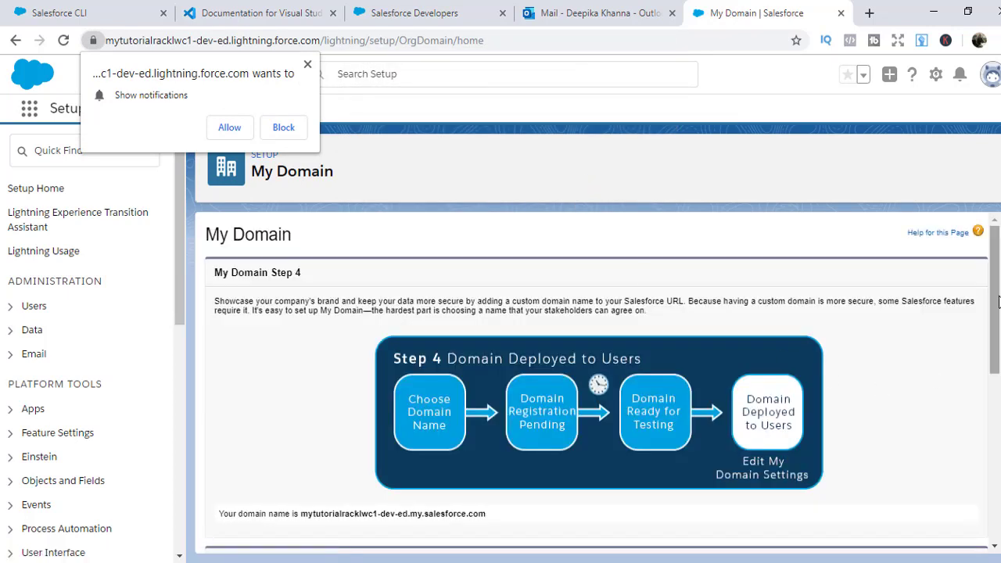
left_click_drag(997, 307, 999, 382)
scroll(953, 368, "down", 3)
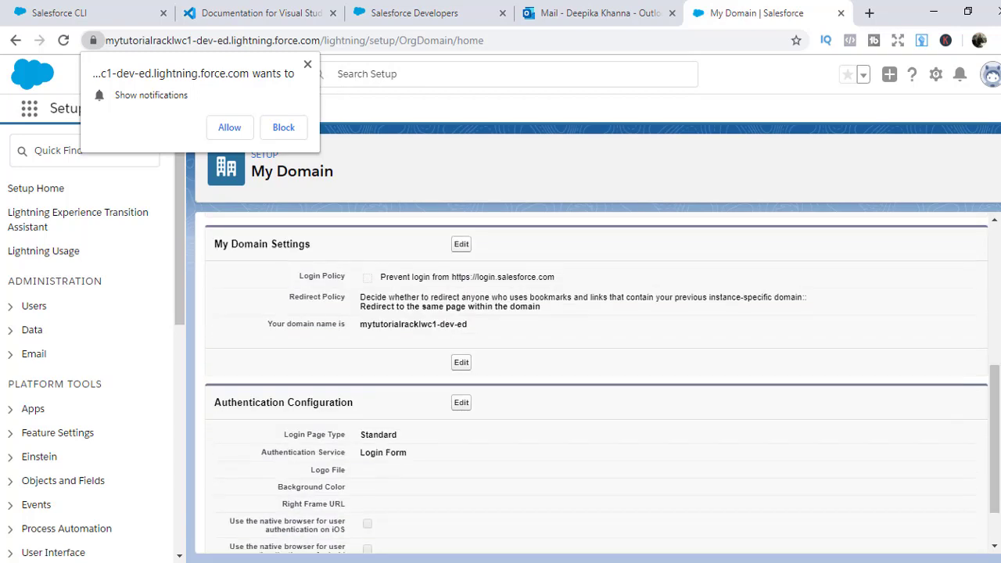